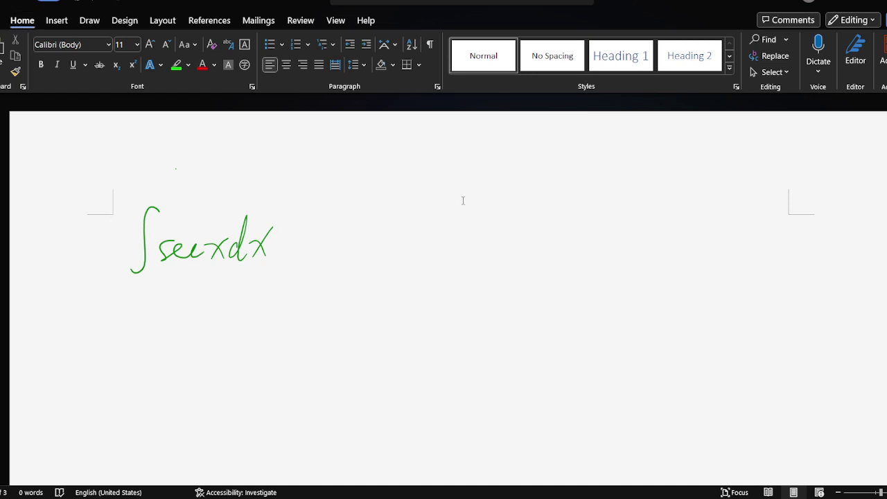
Step: Handwrite '= ∫ sec x' in green ink on a new line below ∫ sec x dx
{"action": "left_click", "coordinate": [331, 227]}
{"action": "mouse_move", "coordinate": [103, 309]}
{"action": "left_mouse_down"}
{"action": "mouse_move", "coordinate": [125, 306]}
{"action": "mouse_move", "coordinate": [125, 320]}
{"action": "left_mouse_up"}
{"action": "mouse_move", "coordinate": [165, 301]}
{"action": "left_mouse_down"}
{"action": "mouse_move", "coordinate": [154, 292]}
{"action": "mouse_move", "coordinate": [126, 365]}
{"action": "left_mouse_up"}
{"action": "mouse_move", "coordinate": [175, 324]}
{"action": "left_mouse_down"}
{"action": "mouse_move", "coordinate": [202, 338]}
{"action": "mouse_move", "coordinate": [231, 321]}
{"action": "left_mouse_up"}
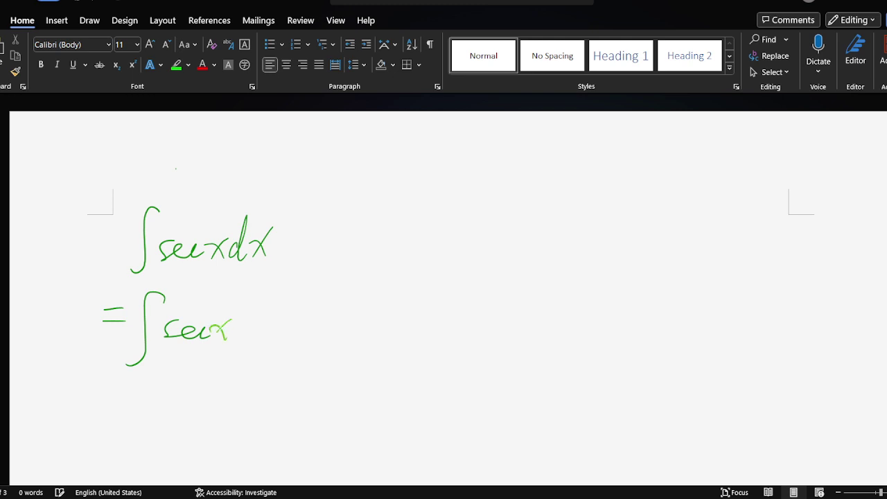
Step: Ink the numerator sec x(tan x + sec x) over a fraction bar
{"action": "mouse_move", "coordinate": [162, 350]}
{"action": "left_mouse_down"}
{"action": "mouse_move", "coordinate": [236, 345]}
{"action": "mouse_move", "coordinate": [188, 371]}
{"action": "left_mouse_up"}
{"action": "mouse_move", "coordinate": [240, 325]}
{"action": "left_mouse_down"}
{"action": "mouse_move", "coordinate": [237, 342]}
{"action": "mouse_move", "coordinate": [254, 339]}
{"action": "left_mouse_up"}
{"action": "left_click_drag", "start_coordinate": [247, 331], "coordinate": [302, 338]}
{"action": "mouse_move", "coordinate": [306, 321]}
{"action": "left_mouse_down"}
{"action": "mouse_move", "coordinate": [294, 339]}
{"action": "mouse_move", "coordinate": [334, 329]}
{"action": "left_mouse_up"}
{"action": "mouse_move", "coordinate": [323, 320]}
{"action": "left_mouse_down"}
{"action": "mouse_move", "coordinate": [321, 339]}
{"action": "mouse_move", "coordinate": [373, 330]}
{"action": "left_mouse_up"}
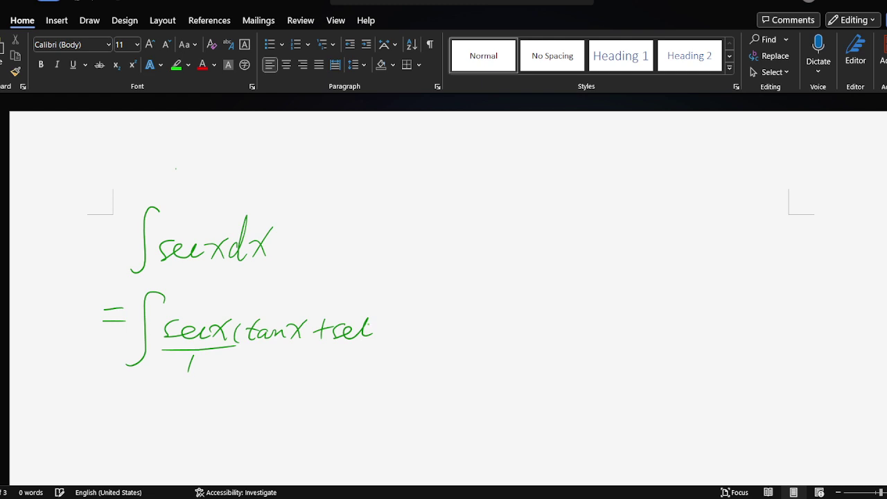
{"action": "left_click_drag", "start_coordinate": [375, 324], "coordinate": [385, 338]}
{"action": "mouse_move", "coordinate": [390, 319]}
{"action": "left_mouse_down"}
{"action": "mouse_move", "coordinate": [374, 339]}
{"action": "mouse_move", "coordinate": [383, 343]}
{"action": "left_mouse_up"}
{"action": "left_click_drag", "start_coordinate": [232, 347], "coordinate": [382, 343]}
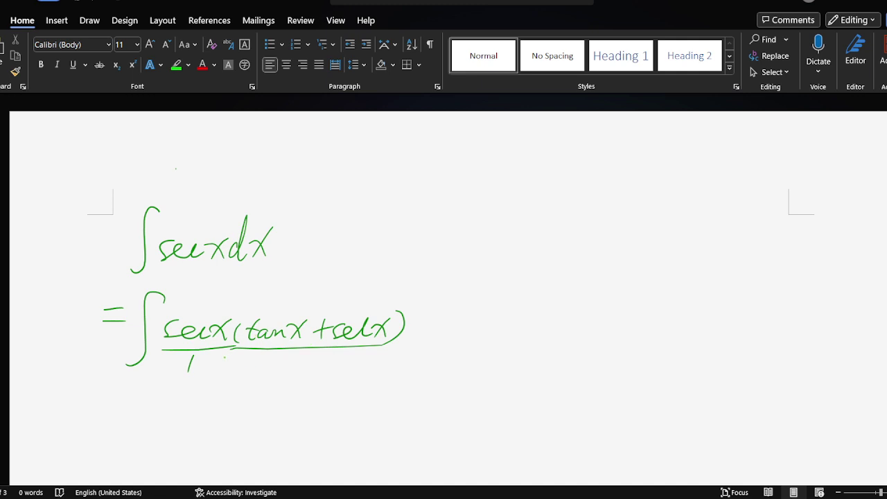
Step: Write (tan x + sec x) as the denominator, add dx, and begin the next line with '='
{"action": "mouse_move", "coordinate": [223, 357]}
{"action": "left_mouse_down"}
{"action": "mouse_move", "coordinate": [218, 374]}
{"action": "mouse_move", "coordinate": [240, 376]}
{"action": "mouse_move", "coordinate": [246, 365]}
{"action": "left_mouse_up"}
{"action": "mouse_move", "coordinate": [256, 367]}
{"action": "left_mouse_down"}
{"action": "mouse_move", "coordinate": [258, 375]}
{"action": "mouse_move", "coordinate": [297, 375]}
{"action": "mouse_move", "coordinate": [282, 375]}
{"action": "mouse_move", "coordinate": [320, 367]}
{"action": "mouse_move", "coordinate": [313, 373]}
{"action": "left_mouse_up"}
{"action": "mouse_move", "coordinate": [336, 359]}
{"action": "left_mouse_down"}
{"action": "mouse_move", "coordinate": [326, 375]}
{"action": "mouse_move", "coordinate": [381, 378]}
{"action": "left_mouse_up"}
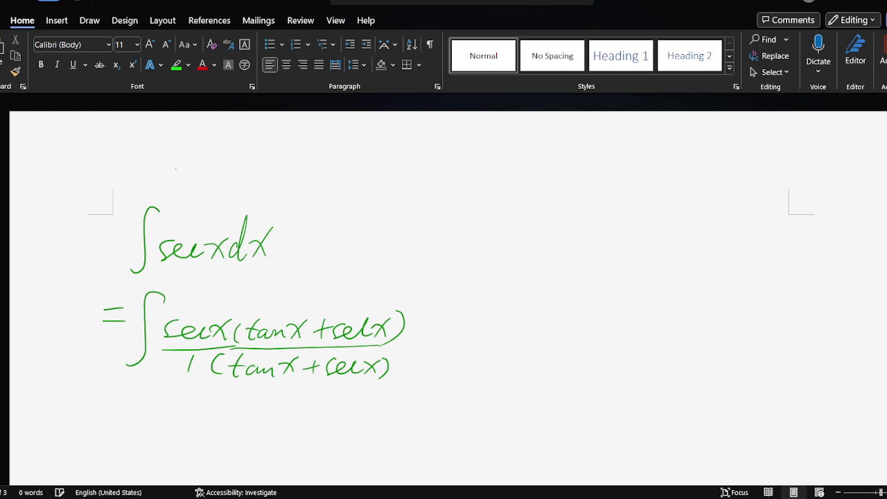
{"action": "mouse_move", "coordinate": [378, 344]}
{"action": "left_mouse_down"}
{"action": "mouse_move", "coordinate": [460, 342]}
{"action": "mouse_move", "coordinate": [436, 358]}
{"action": "left_mouse_up"}
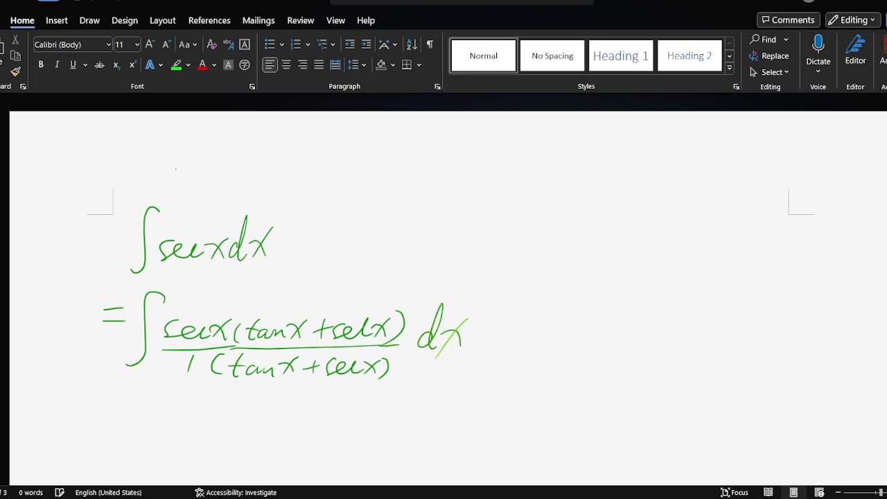
{"action": "left_click_drag", "start_coordinate": [97, 418], "coordinate": [118, 418]}
{"action": "left_click_drag", "start_coordinate": [100, 427], "coordinate": [122, 426]}
{"action": "scroll", "coordinate": [470, 197], "scroll_direction": "down", "scroll_amount": 1}
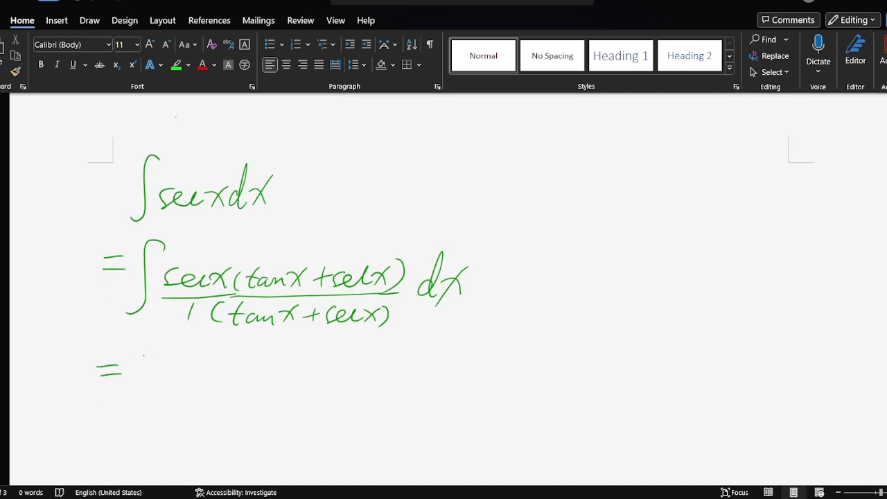
Step: Ink an integral sign with numerator sec x tan x + sec²x above a fraction bar
{"action": "left_click_drag", "start_coordinate": [160, 355], "coordinate": [124, 400]}
{"action": "mouse_move", "coordinate": [178, 359]}
{"action": "left_mouse_down"}
{"action": "mouse_move", "coordinate": [175, 371]}
{"action": "mouse_move", "coordinate": [224, 377]}
{"action": "mouse_move", "coordinate": [206, 378]}
{"action": "left_mouse_up"}
{"action": "mouse_move", "coordinate": [241, 355]}
{"action": "left_mouse_down"}
{"action": "mouse_move", "coordinate": [240, 373]}
{"action": "mouse_move", "coordinate": [246, 363]}
{"action": "left_mouse_up"}
{"action": "mouse_move", "coordinate": [262, 361]}
{"action": "left_mouse_down"}
{"action": "mouse_move", "coordinate": [254, 370]}
{"action": "mouse_move", "coordinate": [280, 368]}
{"action": "mouse_move", "coordinate": [298, 378]}
{"action": "mouse_move", "coordinate": [281, 379]}
{"action": "mouse_move", "coordinate": [329, 367]}
{"action": "left_mouse_up"}
{"action": "mouse_move", "coordinate": [321, 357]}
{"action": "left_mouse_down"}
{"action": "mouse_move", "coordinate": [319, 378]}
{"action": "mouse_move", "coordinate": [400, 377]}
{"action": "left_mouse_up"}
{"action": "mouse_move", "coordinate": [406, 361]}
{"action": "left_mouse_down"}
{"action": "mouse_move", "coordinate": [390, 377]}
{"action": "mouse_move", "coordinate": [393, 362]}
{"action": "left_mouse_up"}
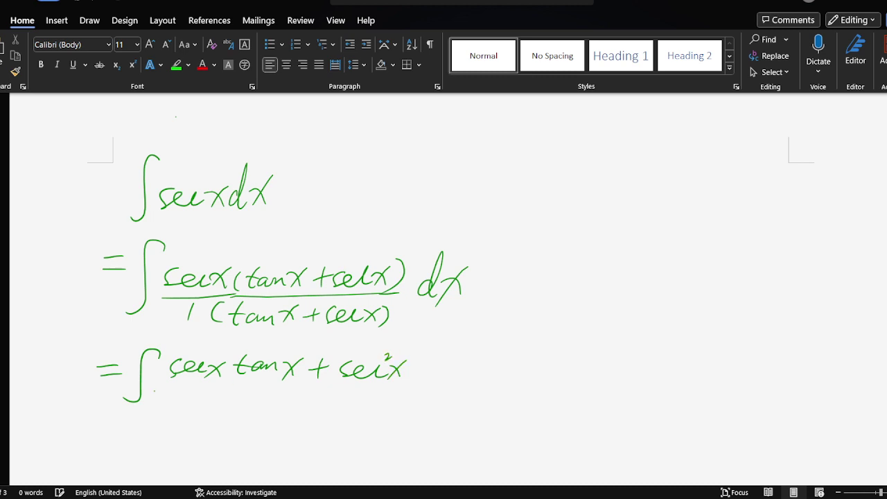
{"action": "left_click_drag", "start_coordinate": [171, 392], "coordinate": [418, 383]}
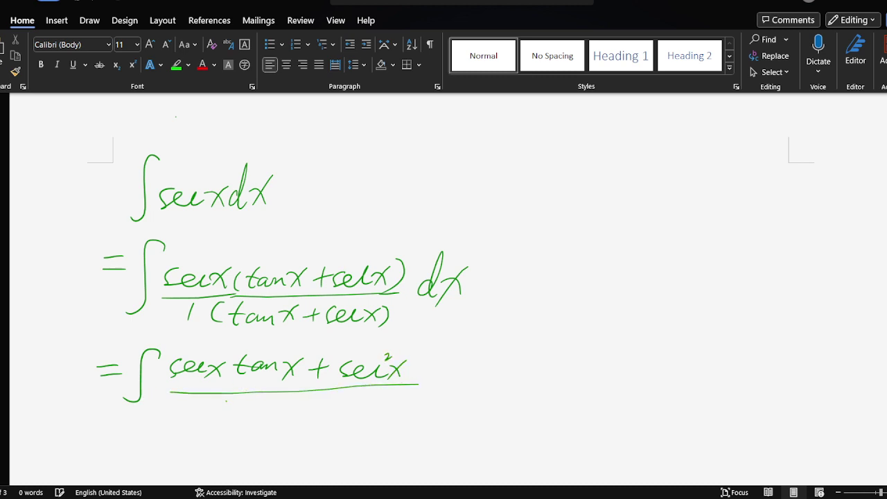
Step: Write tan x + sec x as the denominator and add dx
{"action": "mouse_move", "coordinate": [234, 402]}
{"action": "left_mouse_down"}
{"action": "mouse_move", "coordinate": [237, 420]}
{"action": "mouse_move", "coordinate": [323, 413]}
{"action": "mouse_move", "coordinate": [314, 424]}
{"action": "mouse_move", "coordinate": [384, 413]}
{"action": "mouse_move", "coordinate": [372, 426]}
{"action": "left_mouse_up"}
{"action": "left_click_drag", "start_coordinate": [432, 377], "coordinate": [425, 392]}
{"action": "mouse_move", "coordinate": [440, 354]}
{"action": "left_mouse_down"}
{"action": "mouse_move", "coordinate": [435, 394]}
{"action": "mouse_move", "coordinate": [457, 388]}
{"action": "left_mouse_up"}
{"action": "left_click_drag", "start_coordinate": [469, 368], "coordinate": [436, 406]}
{"action": "scroll", "coordinate": [497, 222], "scroll_direction": "down", "scroll_amount": 3}
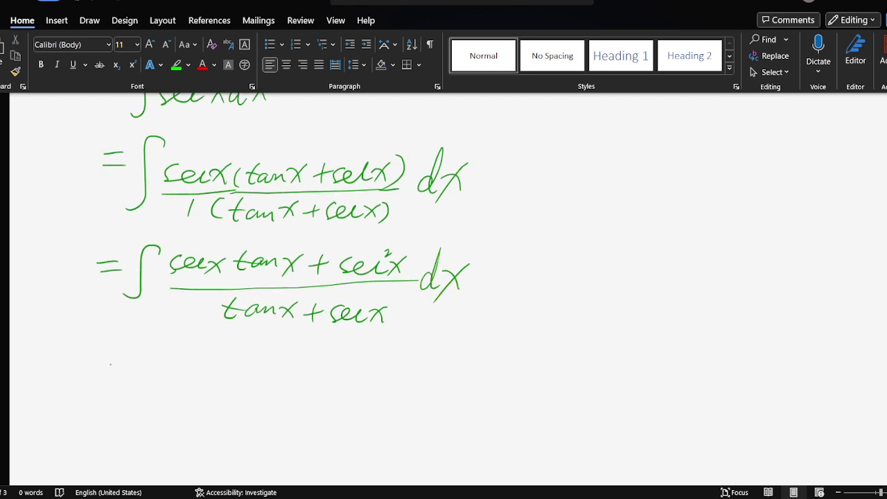
Step: Handwrite '= ∫ d(sec x + tan x)' on a new line
{"action": "left_click_drag", "start_coordinate": [112, 372], "coordinate": [129, 371]}
{"action": "left_click_drag", "start_coordinate": [108, 381], "coordinate": [130, 381]}
{"action": "mouse_move", "coordinate": [176, 358]}
{"action": "left_mouse_down"}
{"action": "mouse_move", "coordinate": [157, 371]}
{"action": "mouse_move", "coordinate": [139, 416]}
{"action": "left_mouse_up"}
{"action": "mouse_move", "coordinate": [187, 376]}
{"action": "left_mouse_down"}
{"action": "mouse_move", "coordinate": [201, 343]}
{"action": "mouse_move", "coordinate": [203, 380]}
{"action": "left_mouse_up"}
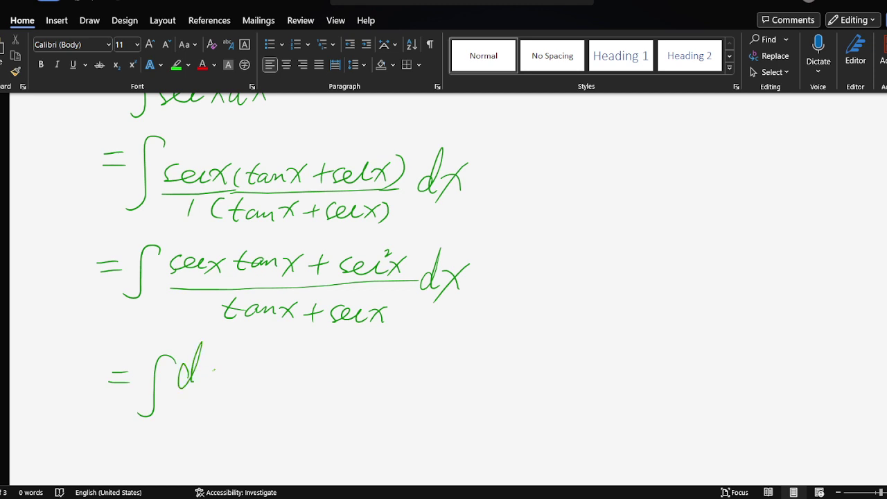
{"action": "left_click_drag", "start_coordinate": [218, 370], "coordinate": [208, 381]}
{"action": "mouse_move", "coordinate": [221, 377]}
{"action": "left_mouse_down"}
{"action": "mouse_move", "coordinate": [262, 383]}
{"action": "mouse_move", "coordinate": [253, 386]}
{"action": "left_mouse_up"}
{"action": "left_click_drag", "start_coordinate": [271, 376], "coordinate": [291, 376]}
{"action": "mouse_move", "coordinate": [281, 369]}
{"action": "left_mouse_down"}
{"action": "mouse_move", "coordinate": [282, 386]}
{"action": "mouse_move", "coordinate": [314, 370]}
{"action": "mouse_move", "coordinate": [331, 379]}
{"action": "mouse_move", "coordinate": [325, 382]}
{"action": "left_mouse_up"}
{"action": "left_click_drag", "start_coordinate": [331, 383], "coordinate": [350, 384]}
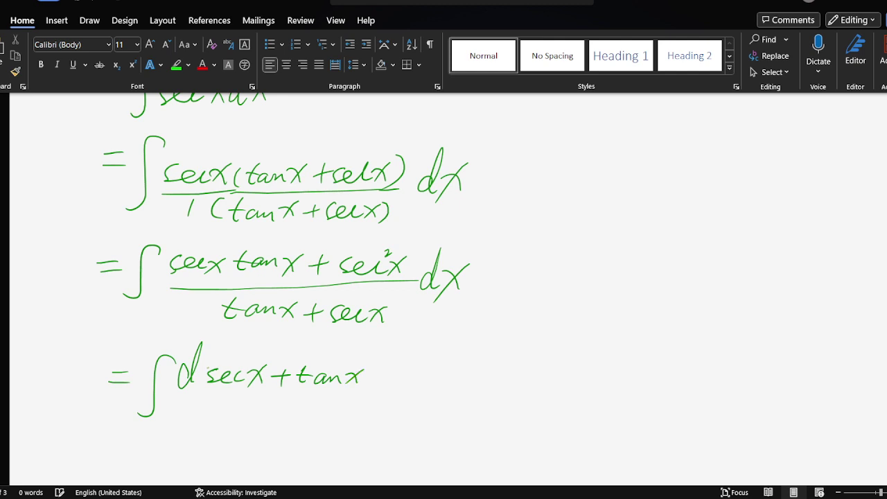
{"action": "left_click_drag", "start_coordinate": [209, 367], "coordinate": [206, 385]}
{"action": "left_click_drag", "start_coordinate": [367, 361], "coordinate": [359, 387]}
Step: Draw a fraction bar and write tan x + sec x as the denominator
{"action": "left_click_drag", "start_coordinate": [179, 399], "coordinate": [366, 389]}
{"action": "left_click_drag", "start_coordinate": [213, 402], "coordinate": [216, 421]}
{"action": "mouse_move", "coordinate": [224, 415]}
{"action": "left_mouse_down"}
{"action": "mouse_move", "coordinate": [234, 421]}
{"action": "mouse_move", "coordinate": [221, 411]}
{"action": "left_mouse_up"}
{"action": "left_click_drag", "start_coordinate": [234, 416], "coordinate": [269, 421]}
{"action": "mouse_move", "coordinate": [273, 407]}
{"action": "left_mouse_down"}
{"action": "mouse_move", "coordinate": [258, 422]}
{"action": "mouse_move", "coordinate": [299, 415]}
{"action": "mouse_move", "coordinate": [291, 426]}
{"action": "left_mouse_up"}
{"action": "left_click_drag", "start_coordinate": [305, 418], "coordinate": [356, 428]}
{"action": "left_click_drag", "start_coordinate": [361, 410], "coordinate": [344, 432]}
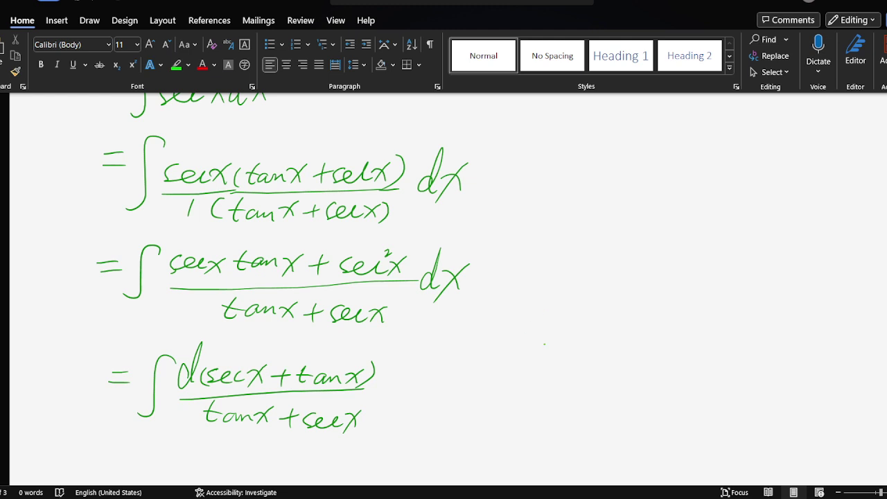
Step: Handwrite the side note (tan x)' = sec²x right of the last step
{"action": "left_click_drag", "start_coordinate": [544, 333], "coordinate": [541, 357]}
{"action": "left_click_drag", "start_coordinate": [535, 341], "coordinate": [604, 355]}
{"action": "left_click_drag", "start_coordinate": [610, 334], "coordinate": [588, 361]}
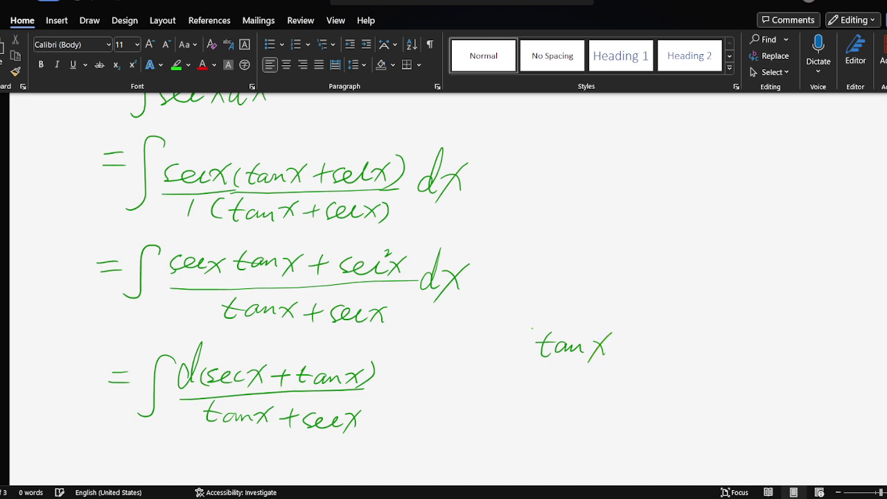
{"action": "left_click_drag", "start_coordinate": [537, 328], "coordinate": [532, 358]}
{"action": "left_click_drag", "start_coordinate": [633, 324], "coordinate": [624, 351]}
{"action": "left_click_drag", "start_coordinate": [648, 307], "coordinate": [643, 326]}
{"action": "left_click_drag", "start_coordinate": [655, 333], "coordinate": [692, 344]}
{"action": "left_click_drag", "start_coordinate": [705, 339], "coordinate": [734, 342]}
{"action": "mouse_move", "coordinate": [740, 337]}
{"action": "left_mouse_down"}
{"action": "mouse_move", "coordinate": [768, 346]}
{"action": "mouse_move", "coordinate": [750, 346]}
{"action": "left_mouse_up"}
{"action": "left_click_drag", "start_coordinate": [740, 314], "coordinate": [756, 321]}
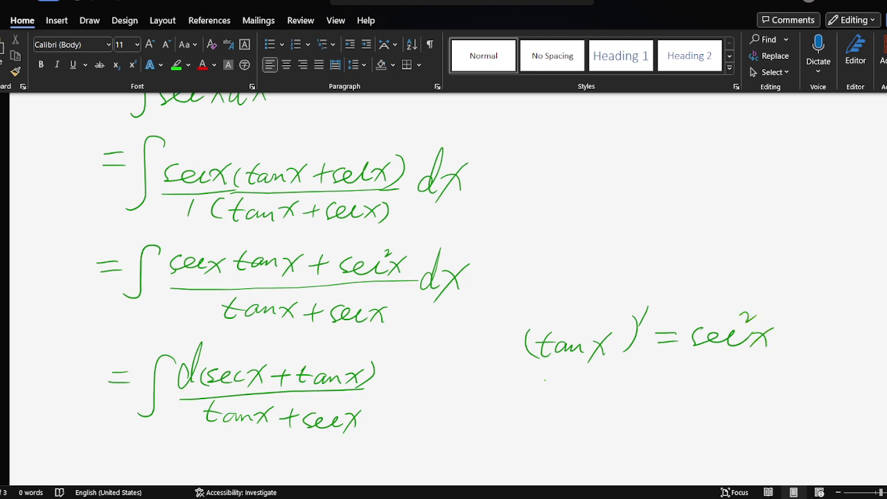
Step: Begin a second note below reading (sec x)' = tan x
{"action": "mouse_move", "coordinate": [544, 406]}
{"action": "left_mouse_down"}
{"action": "mouse_move", "coordinate": [537, 419]}
{"action": "mouse_move", "coordinate": [605, 421]}
{"action": "mouse_move", "coordinate": [523, 424]}
{"action": "left_mouse_up"}
{"action": "left_click_drag", "start_coordinate": [617, 397], "coordinate": [614, 427]}
{"action": "mouse_move", "coordinate": [639, 382]}
{"action": "left_mouse_down"}
{"action": "mouse_move", "coordinate": [635, 404]}
{"action": "mouse_move", "coordinate": [665, 408]}
{"action": "left_mouse_up"}
{"action": "left_click_drag", "start_coordinate": [648, 421], "coordinate": [668, 419]}
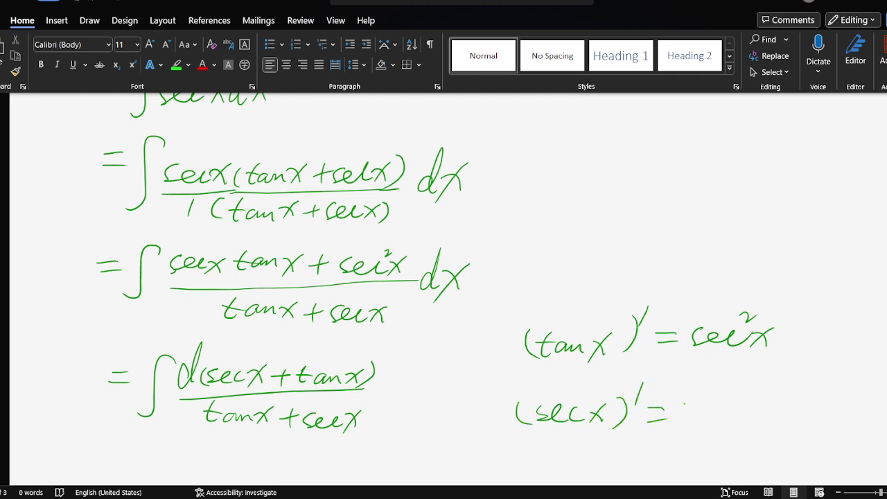
{"action": "mouse_move", "coordinate": [688, 404]}
{"action": "left_mouse_down"}
{"action": "mouse_move", "coordinate": [683, 423]}
{"action": "mouse_move", "coordinate": [693, 413]}
{"action": "left_mouse_up"}
{"action": "mouse_move", "coordinate": [706, 415]}
{"action": "left_mouse_down"}
{"action": "mouse_move", "coordinate": [701, 421]}
{"action": "mouse_move", "coordinate": [756, 424]}
{"action": "left_mouse_up"}
{"action": "left_click_drag", "start_coordinate": [750, 417], "coordinate": [772, 422]}
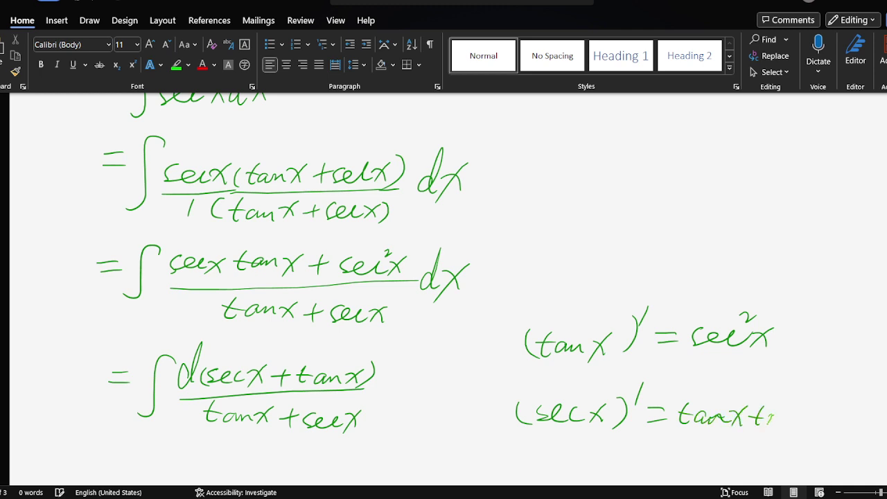
Step: Erase the stray strokes and complete the note as (sec x)' = tan x sec x in green ink
{"action": "left_click", "coordinate": [90, 20]}
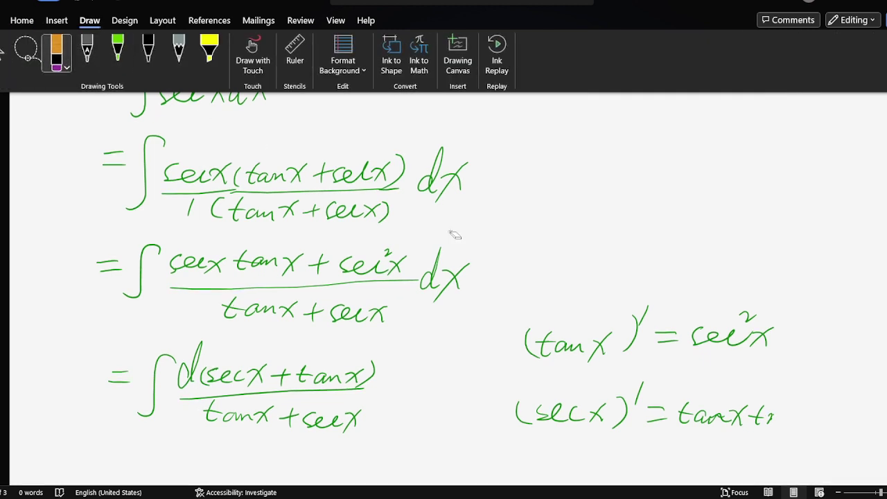
{"action": "left_click_drag", "start_coordinate": [774, 407], "coordinate": [739, 395]}
{"action": "left_click", "coordinate": [118, 50]}
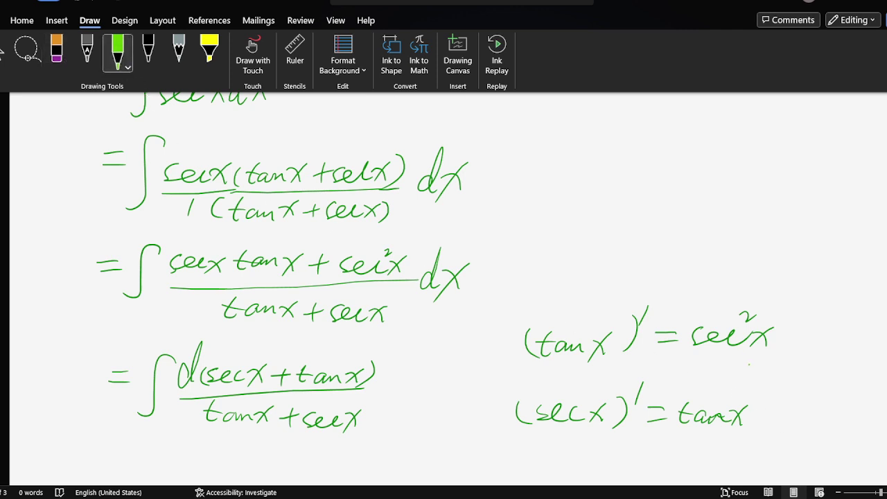
{"action": "mouse_move", "coordinate": [763, 412]}
{"action": "left_mouse_down"}
{"action": "mouse_move", "coordinate": [769, 424]}
{"action": "mouse_move", "coordinate": [812, 428]}
{"action": "mouse_move", "coordinate": [794, 439]}
{"action": "left_mouse_up"}
Step: Underline both derivative notes and write '=' to start the fifth line
{"action": "left_click_drag", "start_coordinate": [691, 442], "coordinate": [762, 442]}
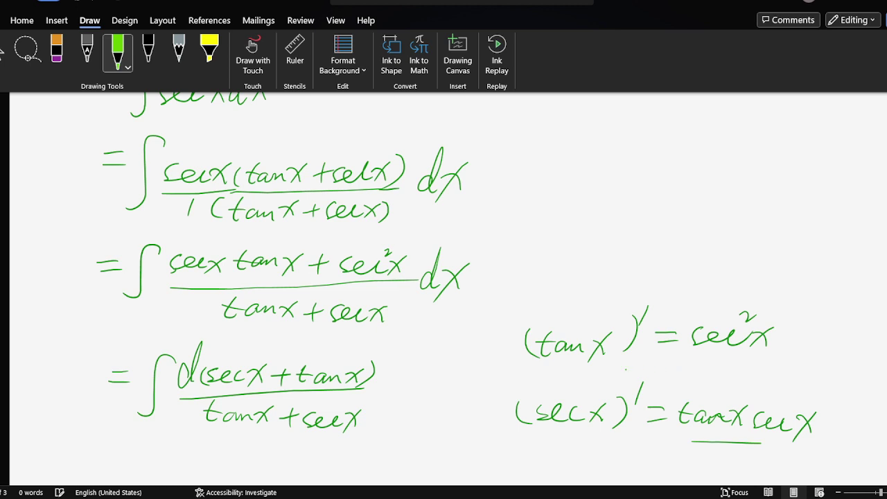
{"action": "left_click_drag", "start_coordinate": [530, 368], "coordinate": [738, 353]}
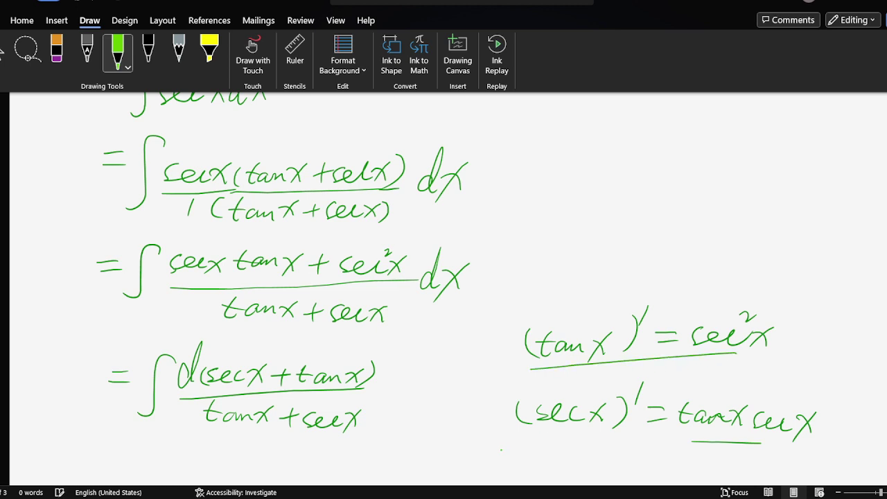
{"action": "left_click_drag", "start_coordinate": [502, 449], "coordinate": [804, 443]}
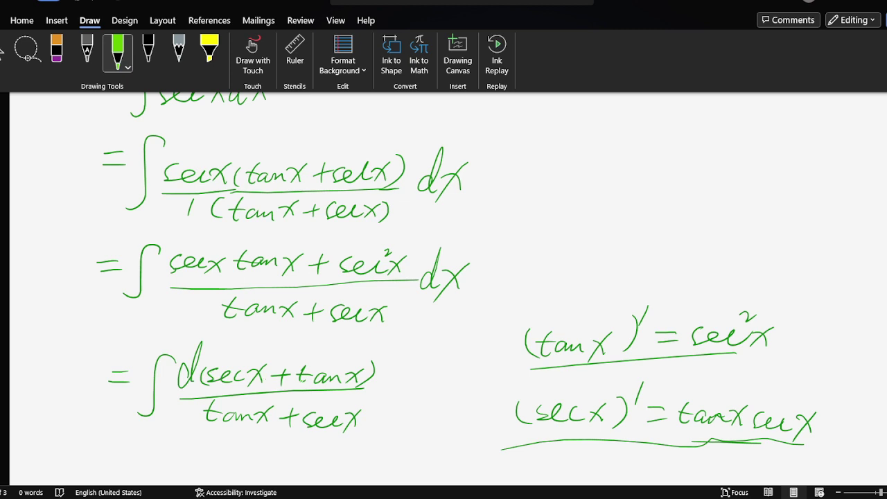
{"action": "left_click_drag", "start_coordinate": [116, 455], "coordinate": [136, 461]}
Step: Handwrite ln|tan x + sec x| + after the final equals sign
{"action": "scroll", "coordinate": [231, 100], "scroll_direction": "down", "scroll_amount": 3}
{"action": "scroll", "coordinate": [233, 101], "scroll_direction": "down", "scroll_amount": 1}
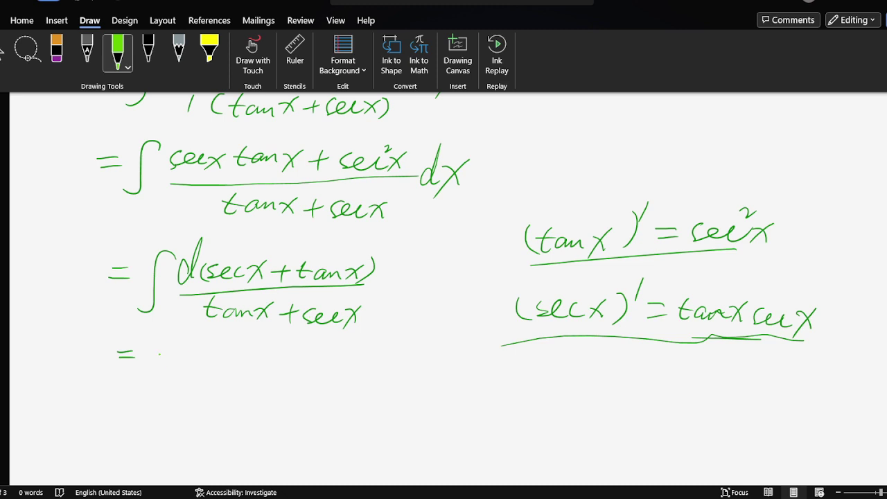
{"action": "left_click_drag", "start_coordinate": [170, 345], "coordinate": [159, 376]}
{"action": "left_click_drag", "start_coordinate": [198, 368], "coordinate": [194, 371]}
{"action": "left_click_drag", "start_coordinate": [206, 357], "coordinate": [212, 380]}
{"action": "mouse_move", "coordinate": [199, 369]}
{"action": "left_mouse_down"}
{"action": "mouse_move", "coordinate": [264, 380]}
{"action": "mouse_move", "coordinate": [250, 380]}
{"action": "mouse_move", "coordinate": [297, 371]}
{"action": "left_mouse_up"}
{"action": "mouse_move", "coordinate": [287, 361]}
{"action": "left_mouse_down"}
{"action": "mouse_move", "coordinate": [288, 381]}
{"action": "mouse_move", "coordinate": [366, 379]}
{"action": "left_mouse_up"}
{"action": "left_click_drag", "start_coordinate": [370, 358], "coordinate": [353, 381]}
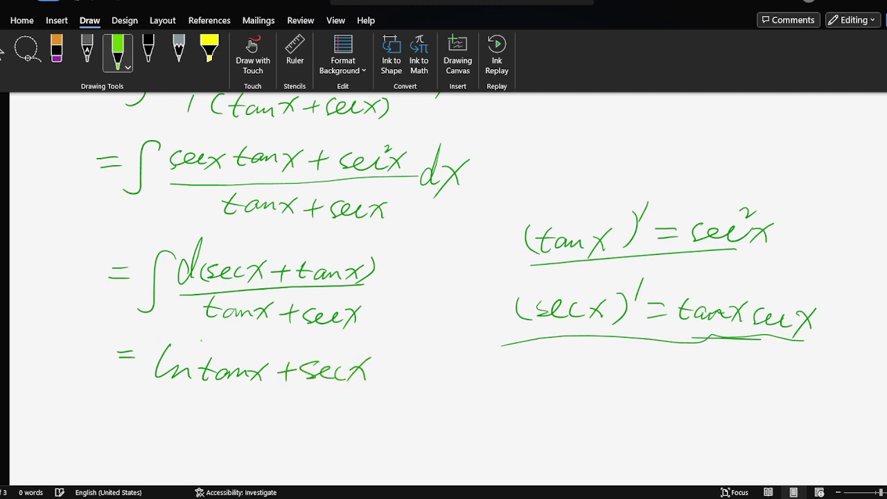
{"action": "left_click_drag", "start_coordinate": [201, 339], "coordinate": [200, 381]}
{"action": "mouse_move", "coordinate": [379, 341]}
{"action": "left_mouse_down"}
{"action": "mouse_move", "coordinate": [379, 384]}
{"action": "mouse_move", "coordinate": [413, 361]}
{"action": "mouse_move", "coordinate": [406, 382]}
{"action": "left_mouse_up"}
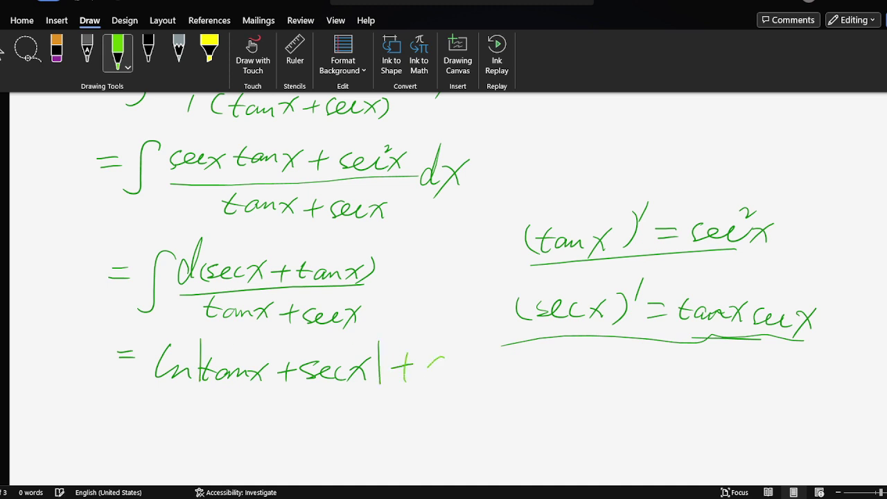